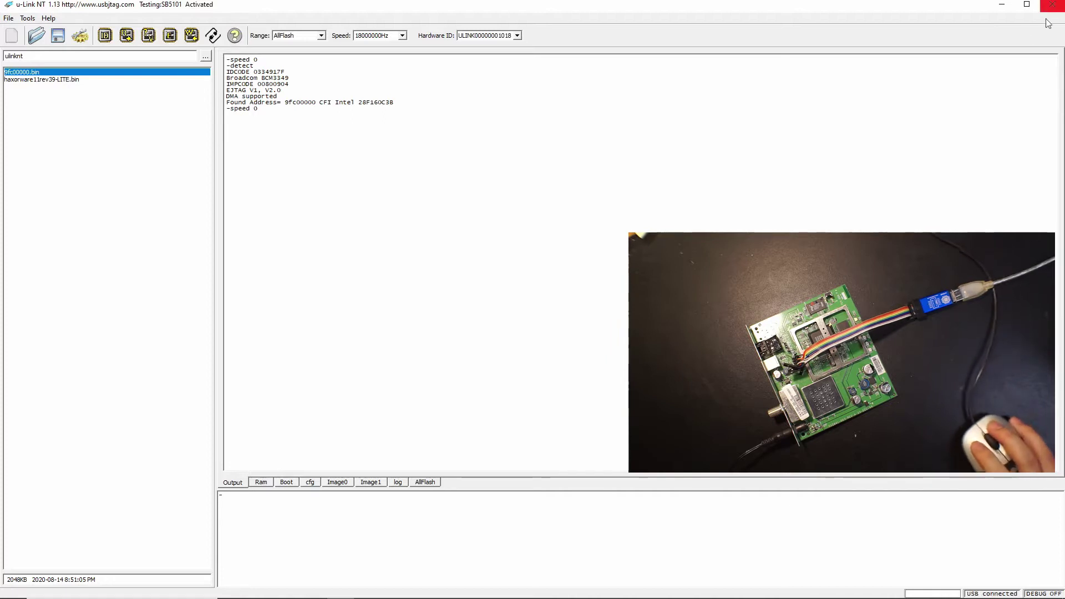
Step: Detect the target chip and verify its Boot range against the buffer data
left_click(105, 36)
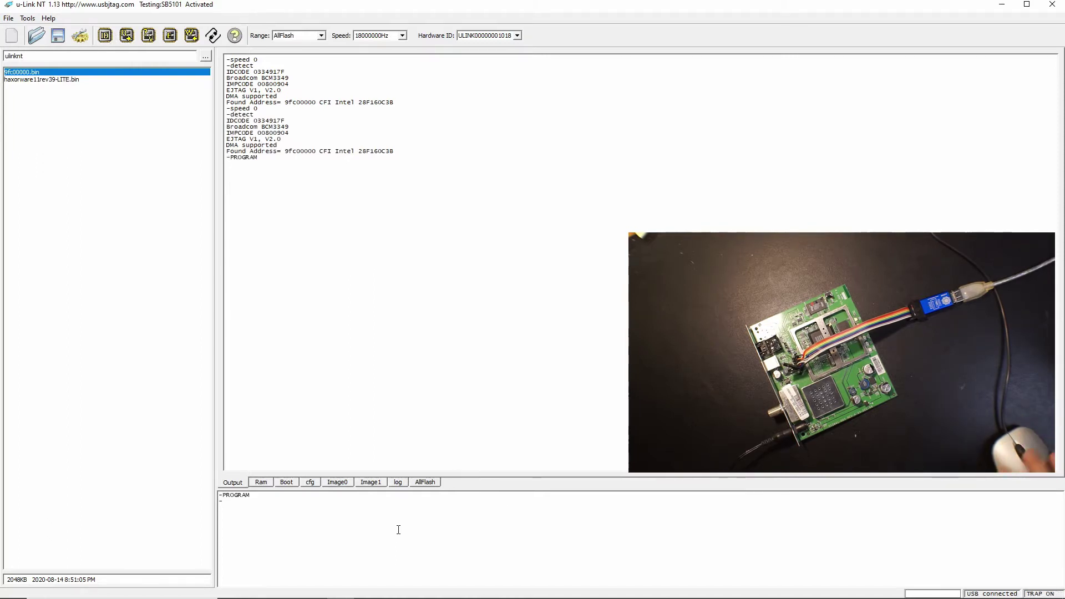
left_click(287, 482)
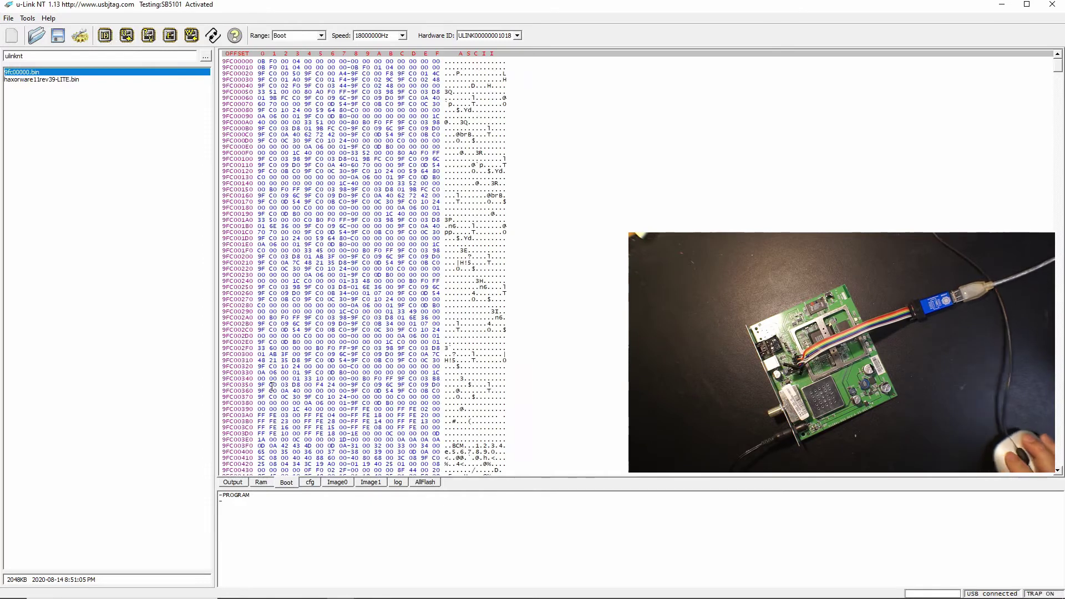
left_click(150, 40)
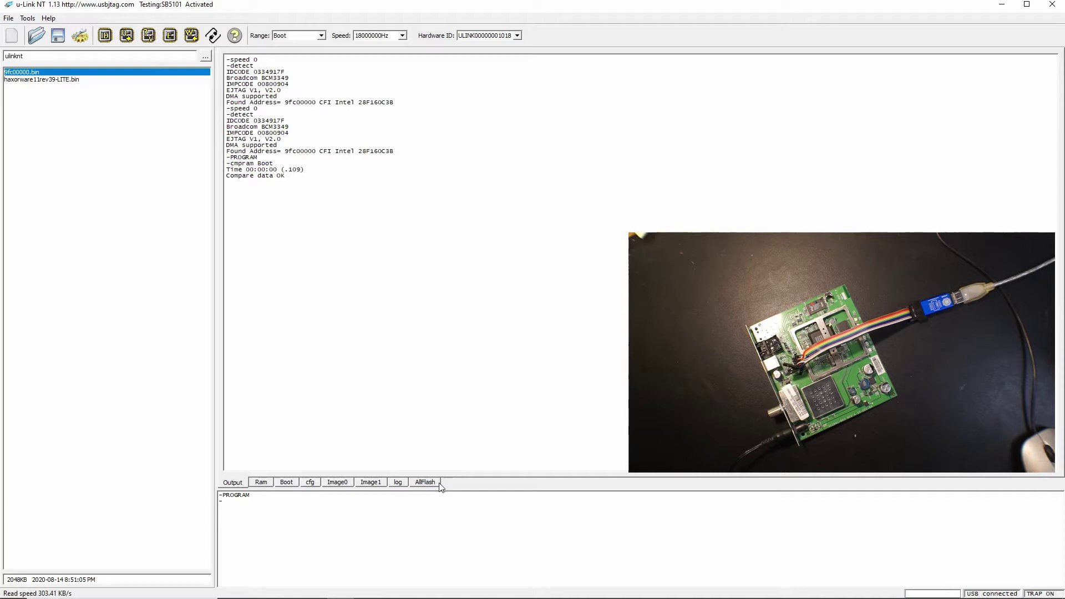
Step: Fill the AllFlash buffer with its initial value, FF
left_click(437, 483)
right_click(399, 319)
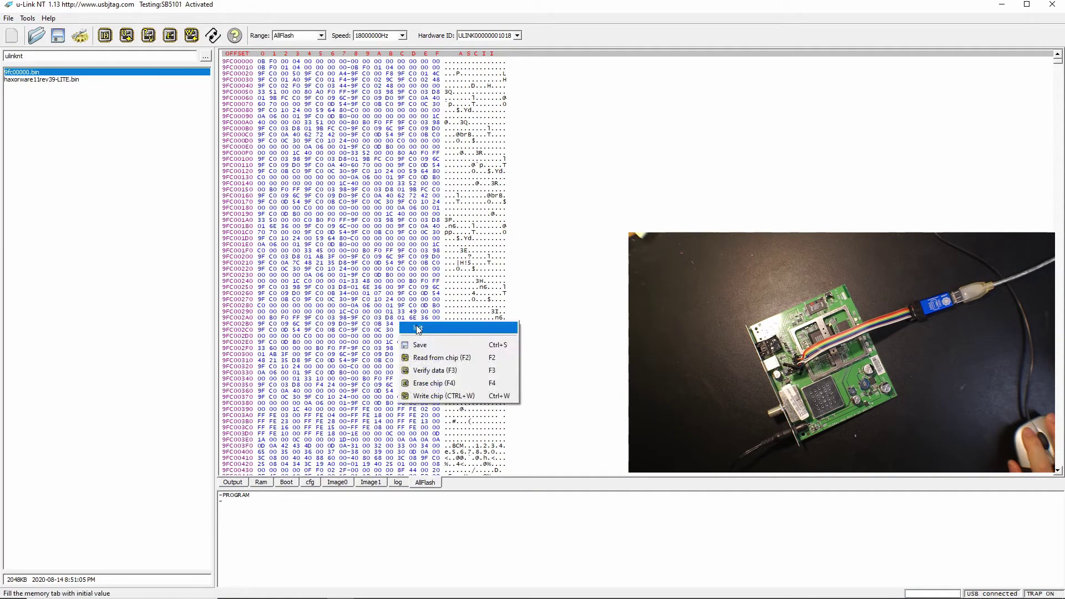
left_click(417, 325)
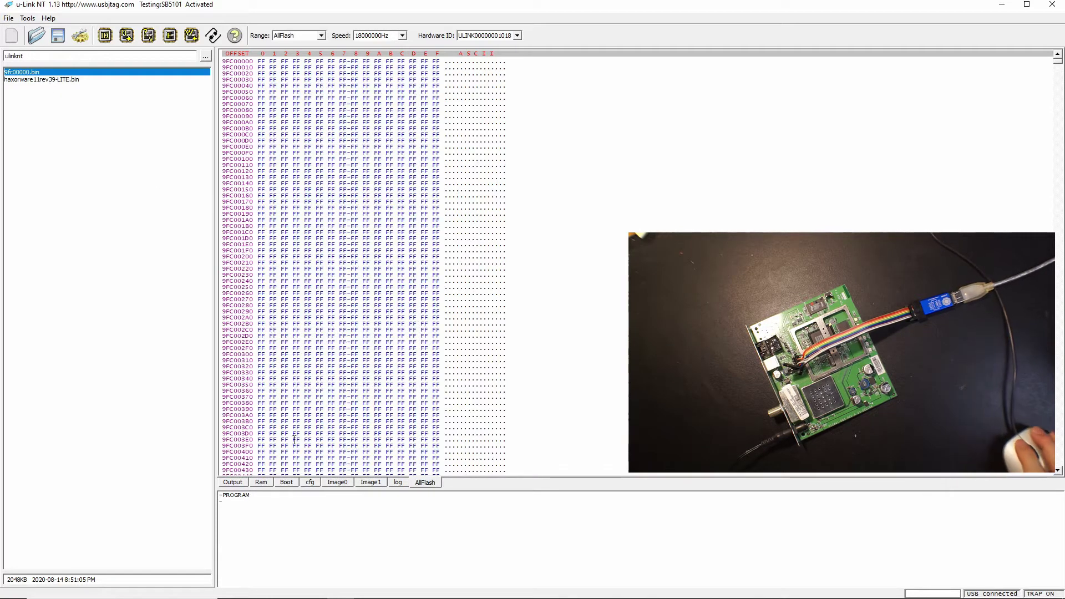
Step: Load haxorware11rev39-LITE.bin into the Image0 range and check the data in the Image1 range
left_click(339, 483)
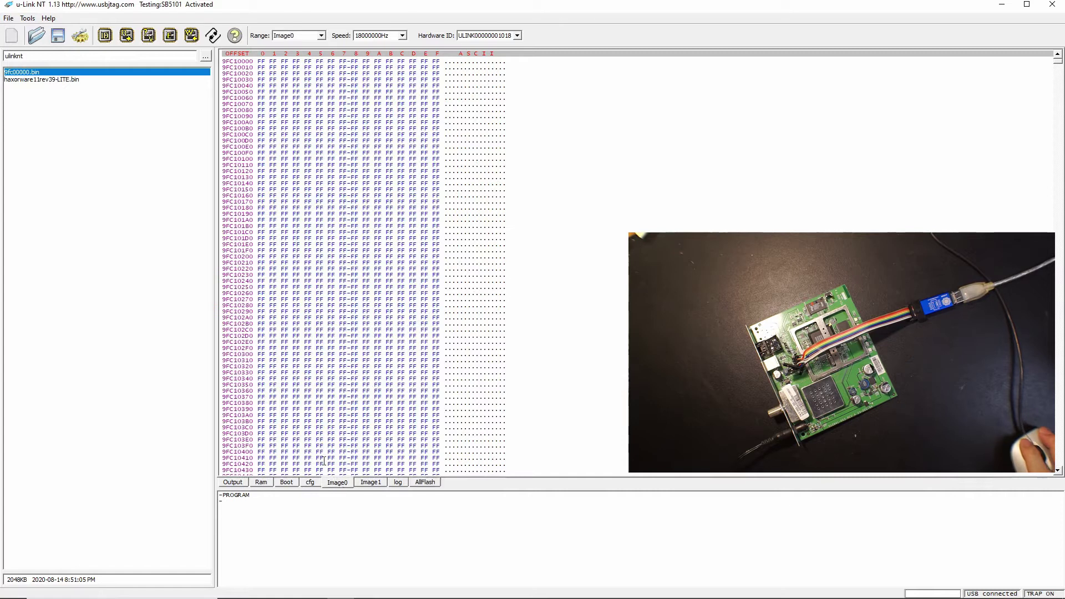
left_click(72, 80)
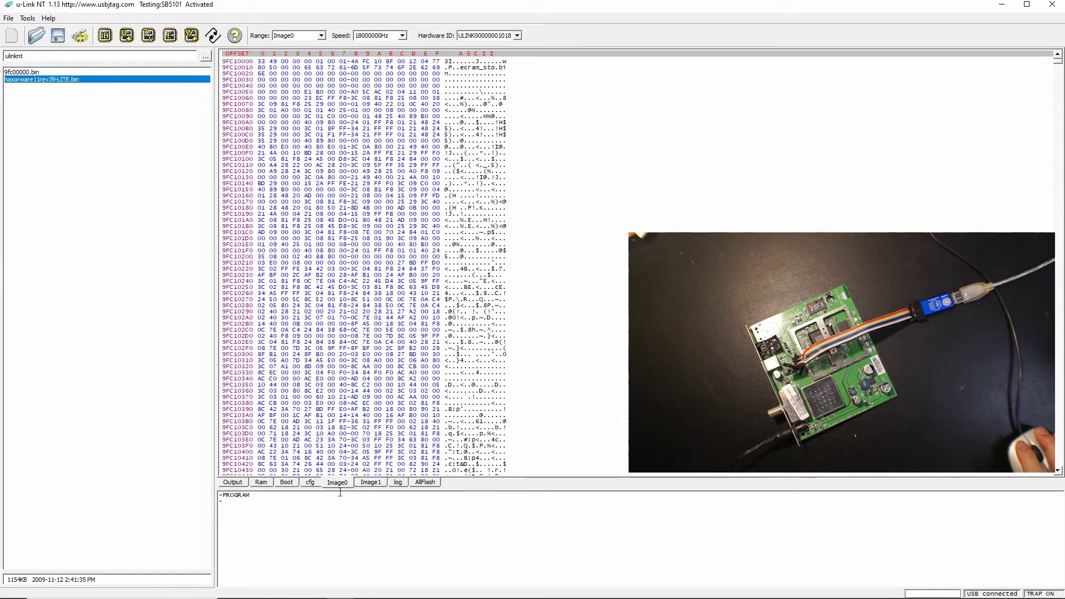
left_click(370, 482)
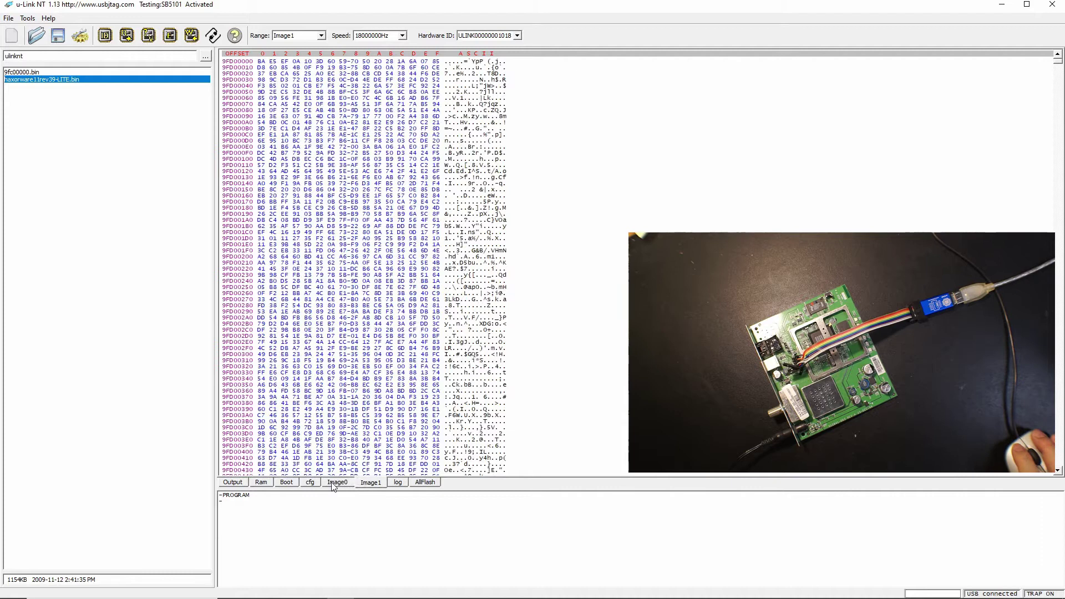
Step: Refill the AllFlash buffer with FF and load haxorware11rev39-LITE.bin into the Boot range
left_click(423, 484)
right_click(366, 368)
left_click(355, 487)
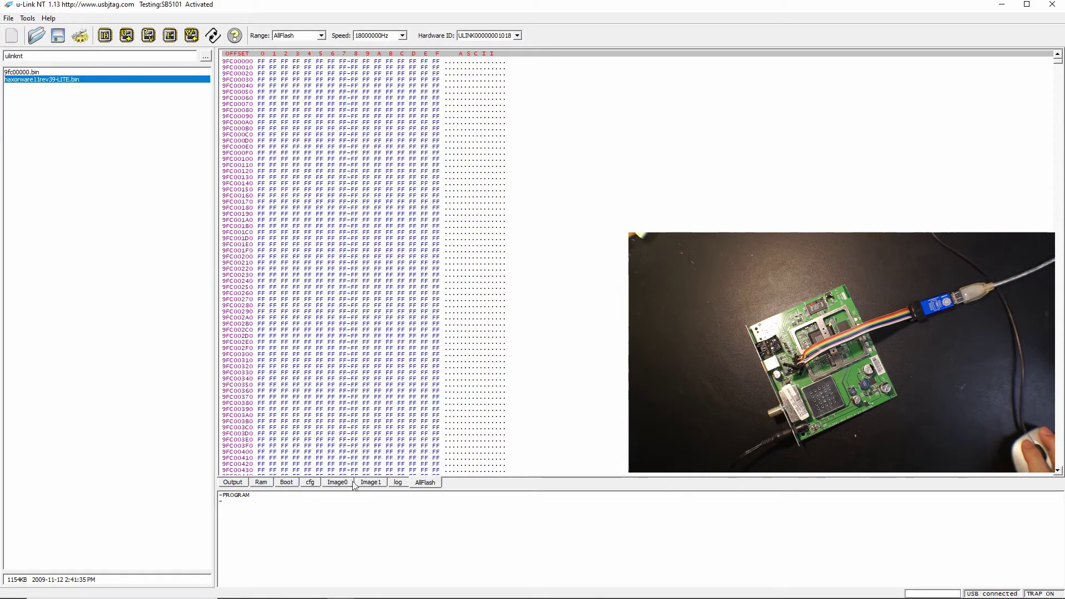
double_click(87, 84)
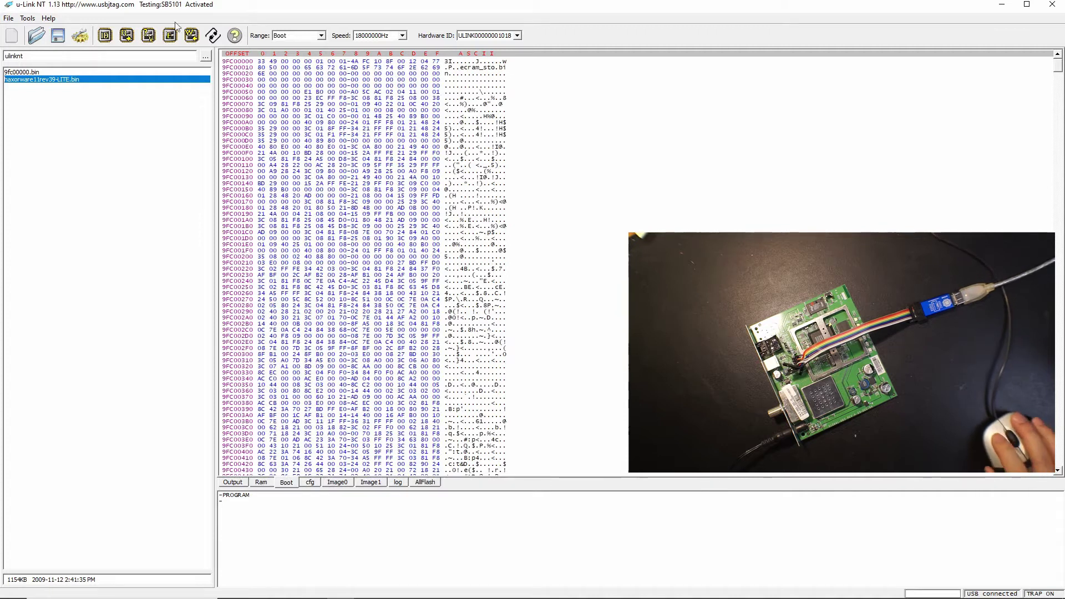
Step: Program the chip's Boot range and the full AllFlash range with the loaded firmware
left_click(192, 35)
left_click(506, 315)
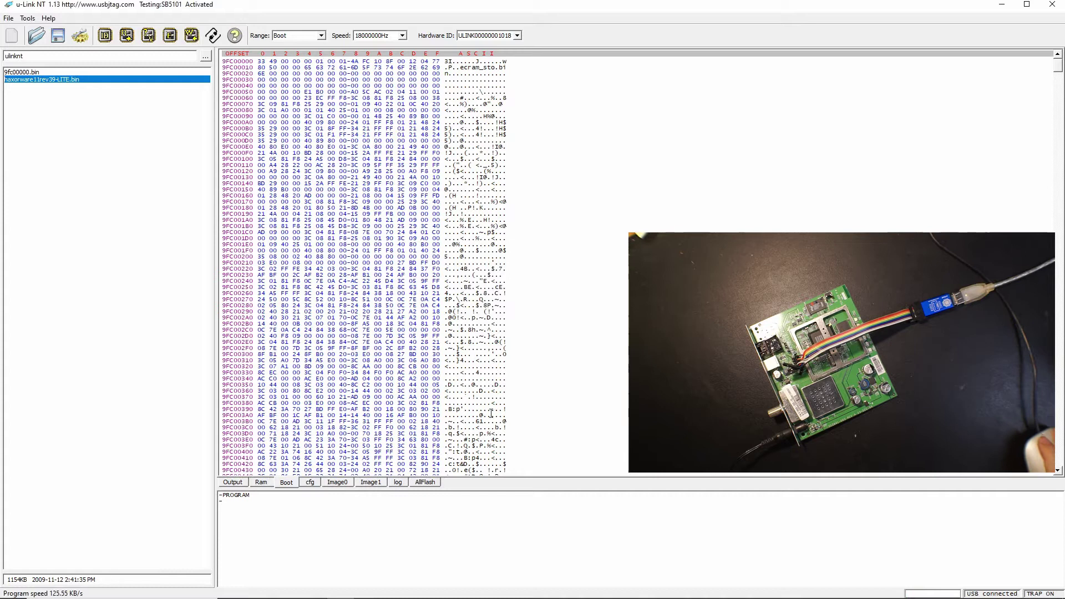
left_click(436, 483)
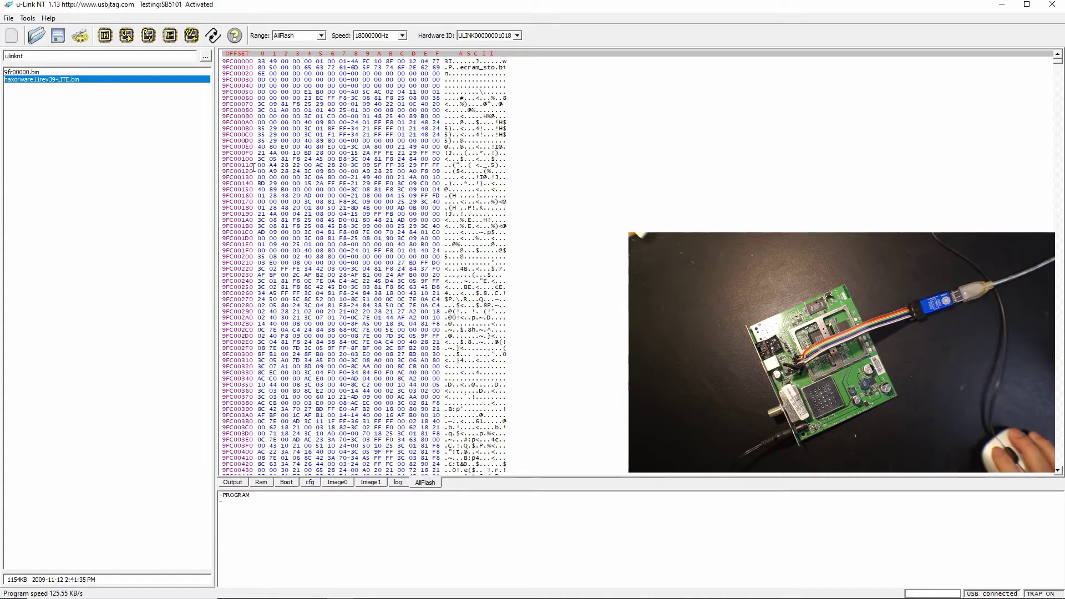
left_click(192, 35)
left_click(510, 316)
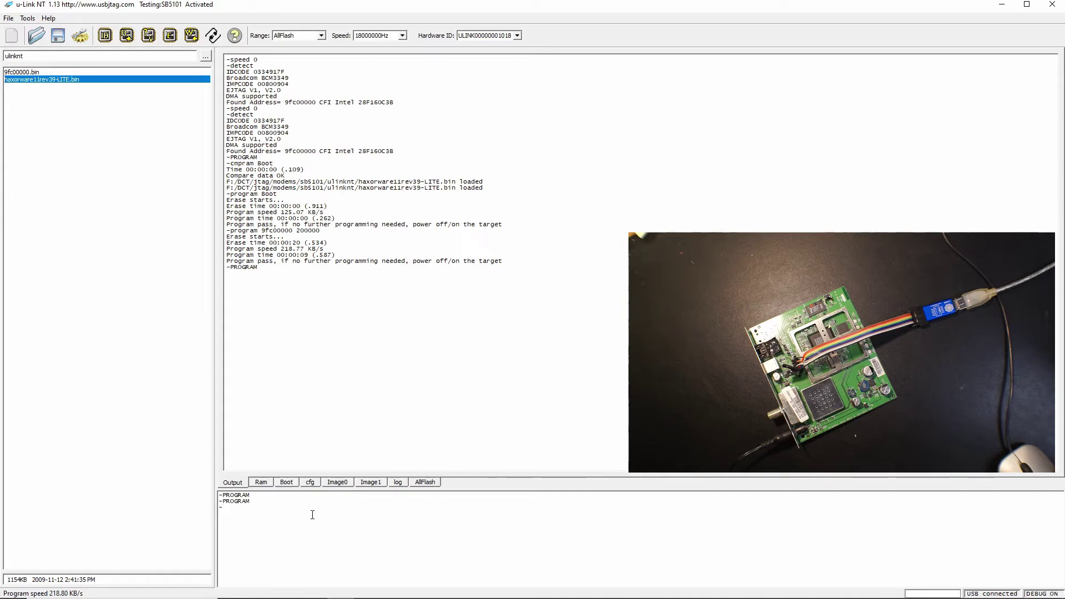
Step: Reset the AllFlash buffer to its initial value and load 9fc00000.bin into it
left_click(425, 482)
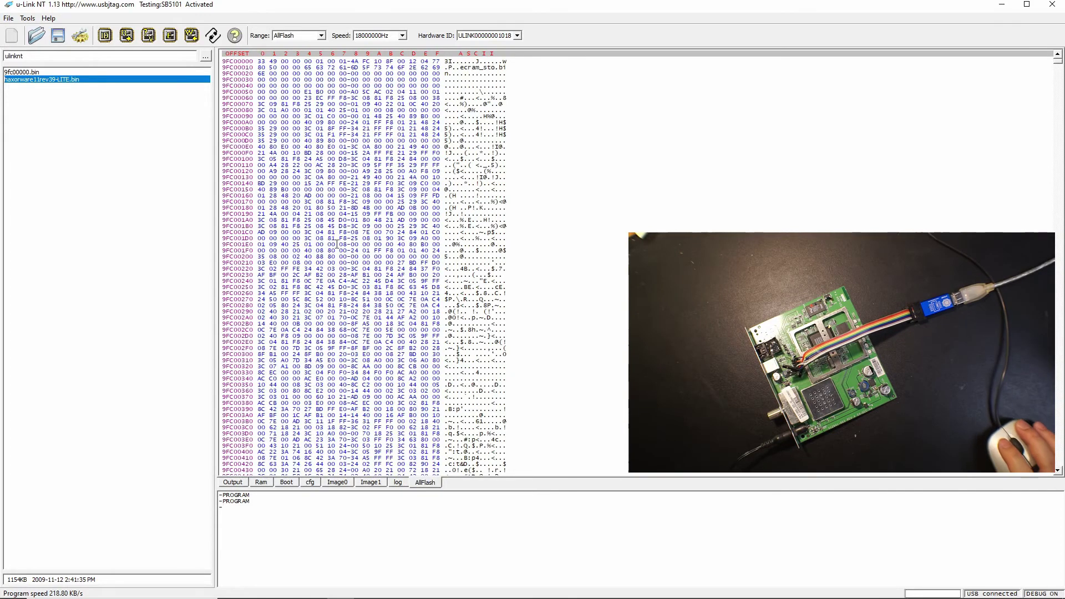
right_click(337, 244)
left_click(349, 250)
left_click(73, 73)
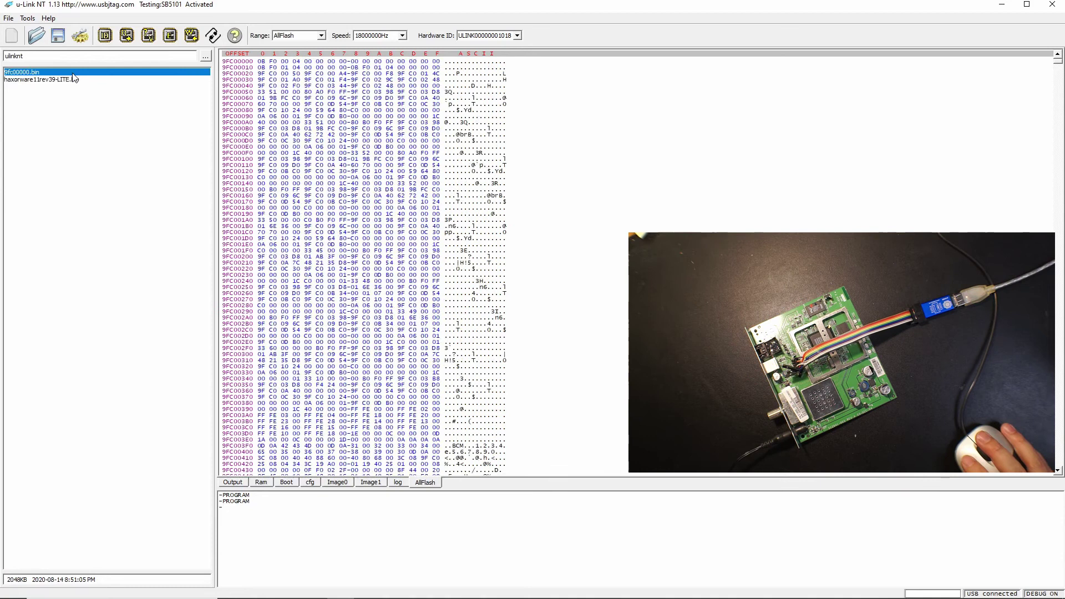
Step: Try to program the chip's Boot range with the data from 9fc00000.bin
left_click(286, 482)
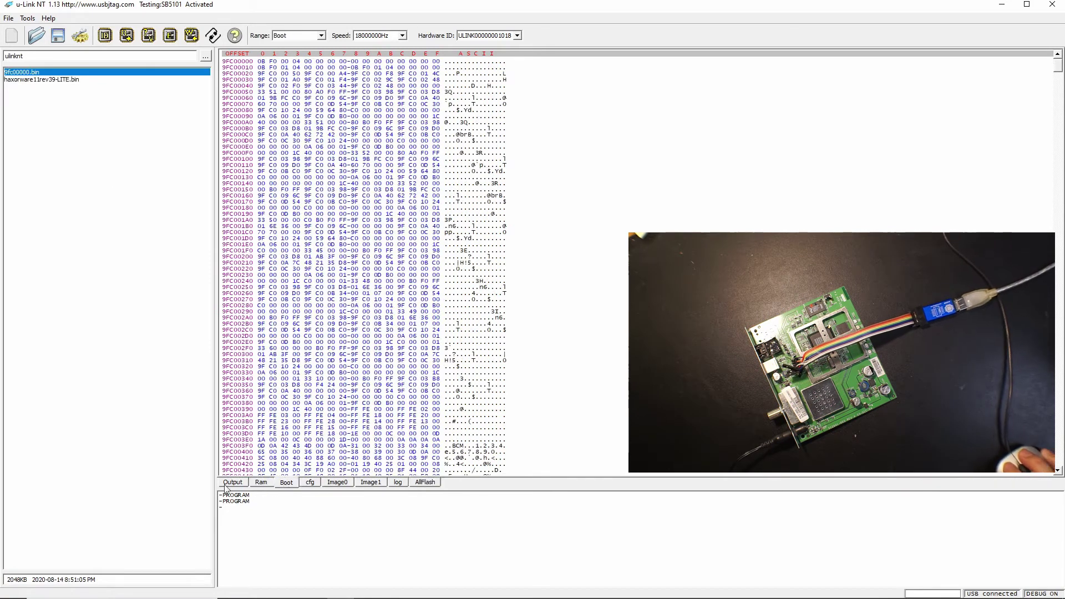
left_click(233, 482)
left_click(192, 35)
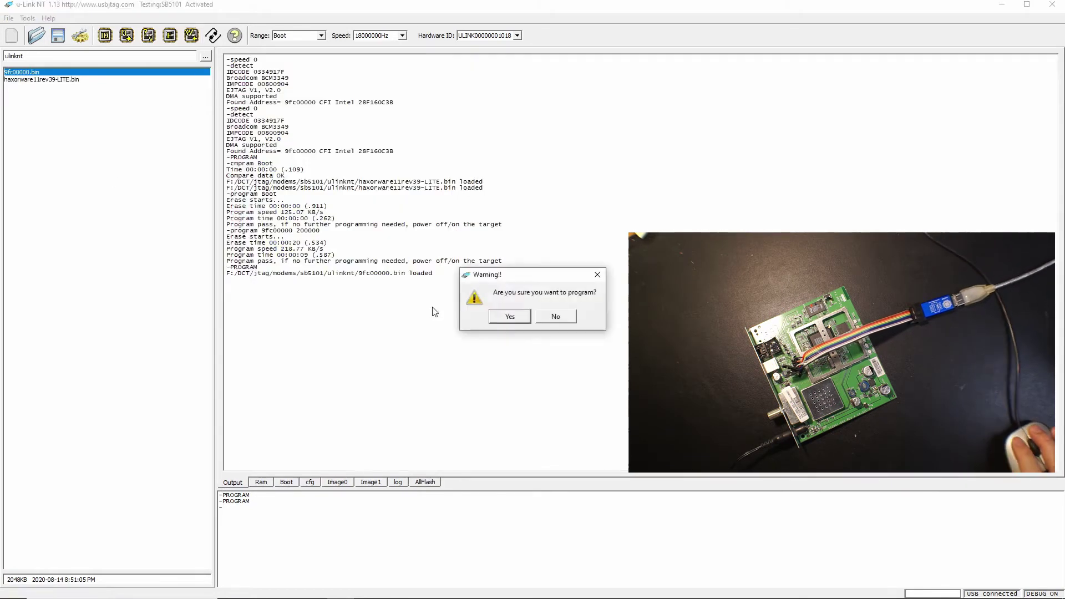
left_click(511, 317)
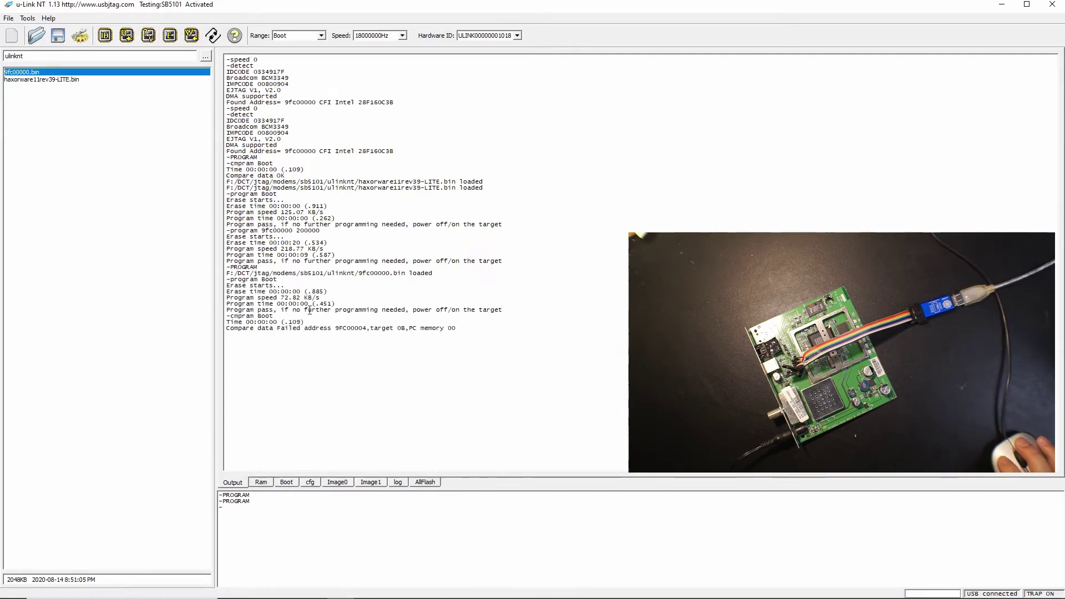
Step: Read the Boot range back from the chip to inspect its data, and return to the output log
left_click(312, 483)
left_click(292, 484)
left_click(126, 37)
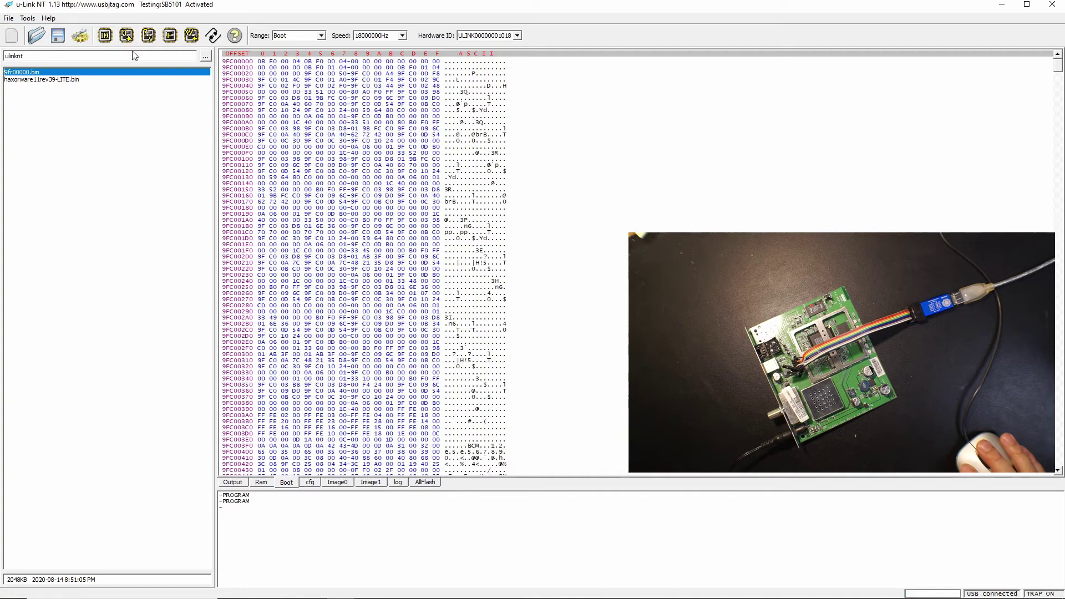
left_click(232, 482)
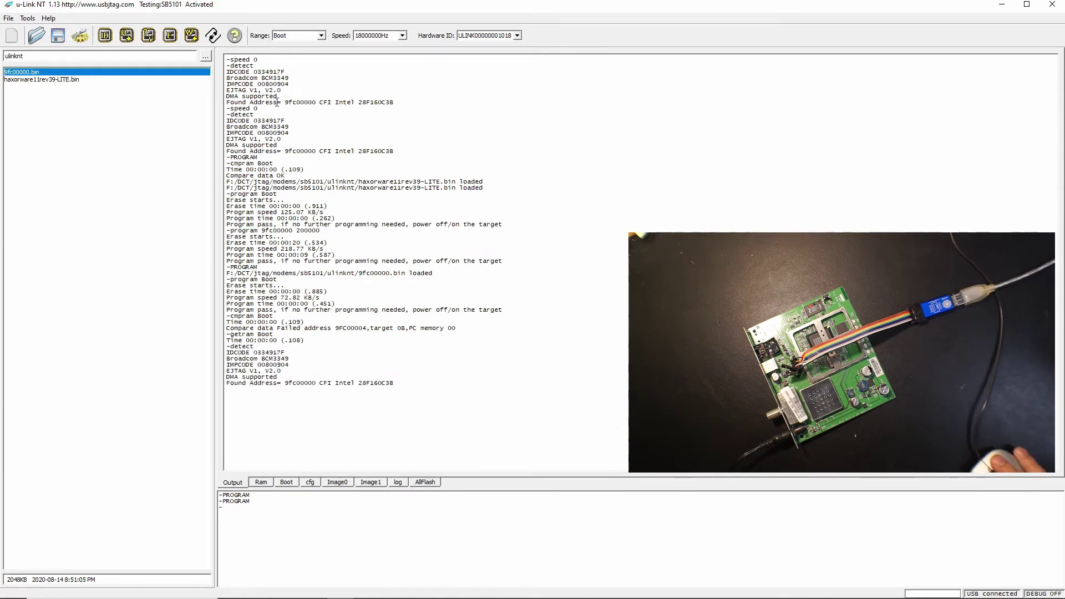
Step: Clear the AllFlash buffer to its initial value and reload 9fc00000.bin into it
left_click(424, 482)
right_click(396, 321)
left_click(411, 324)
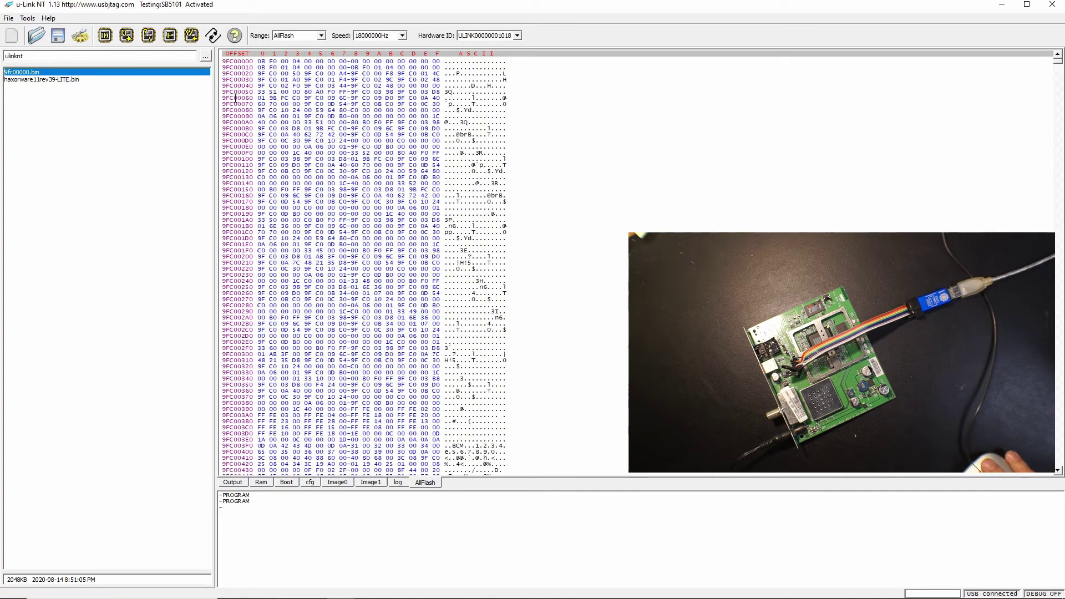
left_click(235, 483)
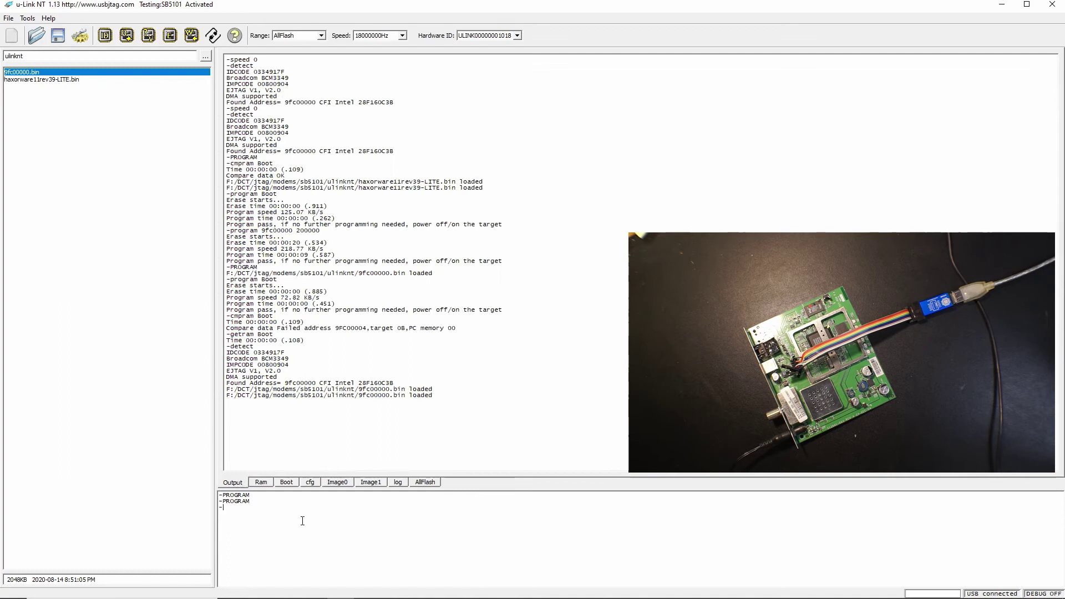
type("e")
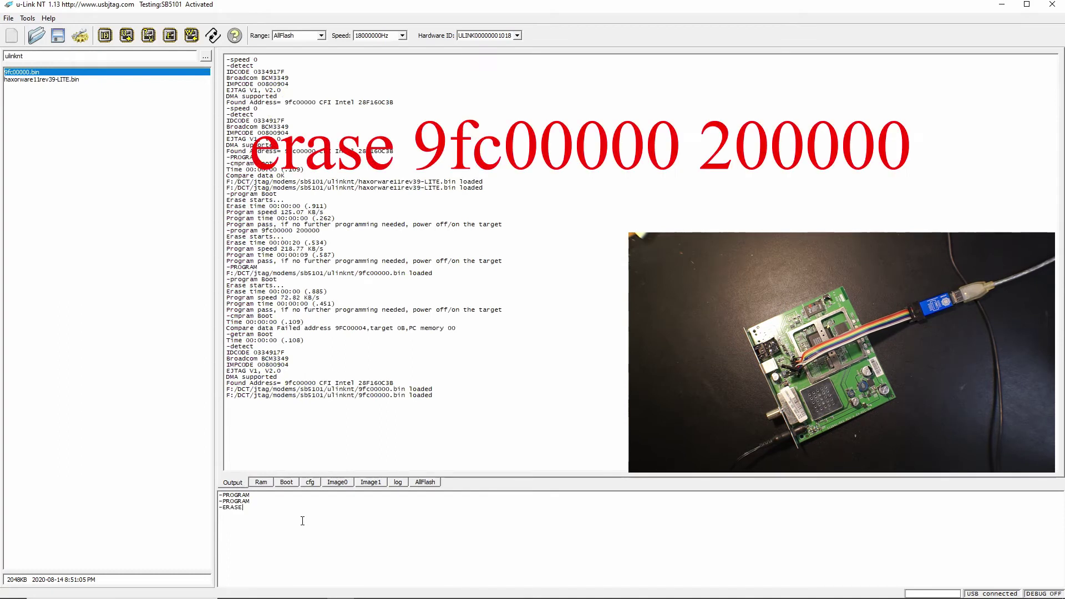
type("9fc00000 20")
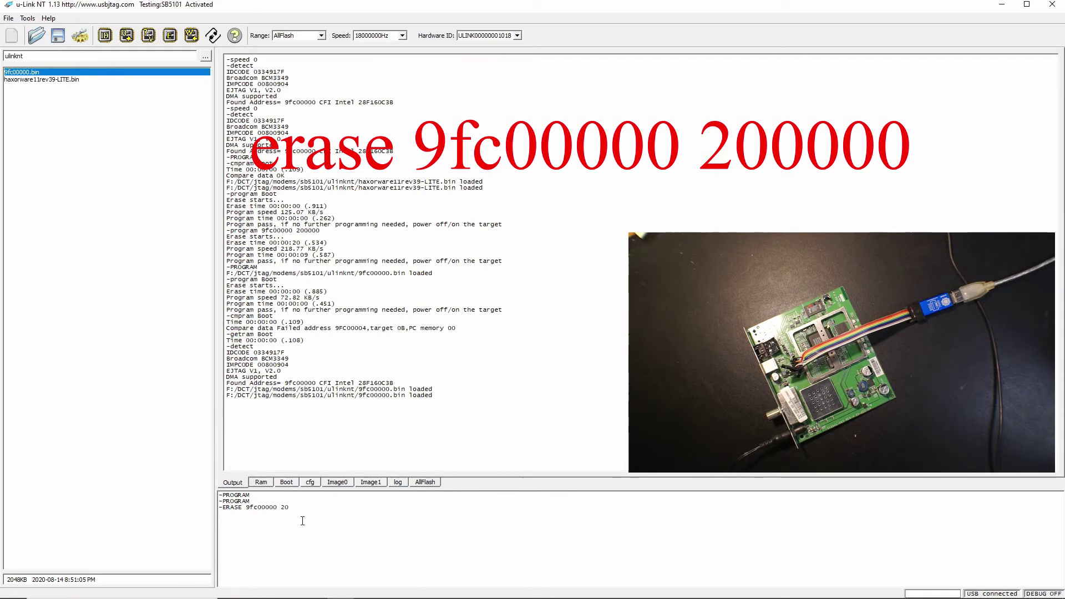
type("0000")
key("Return")
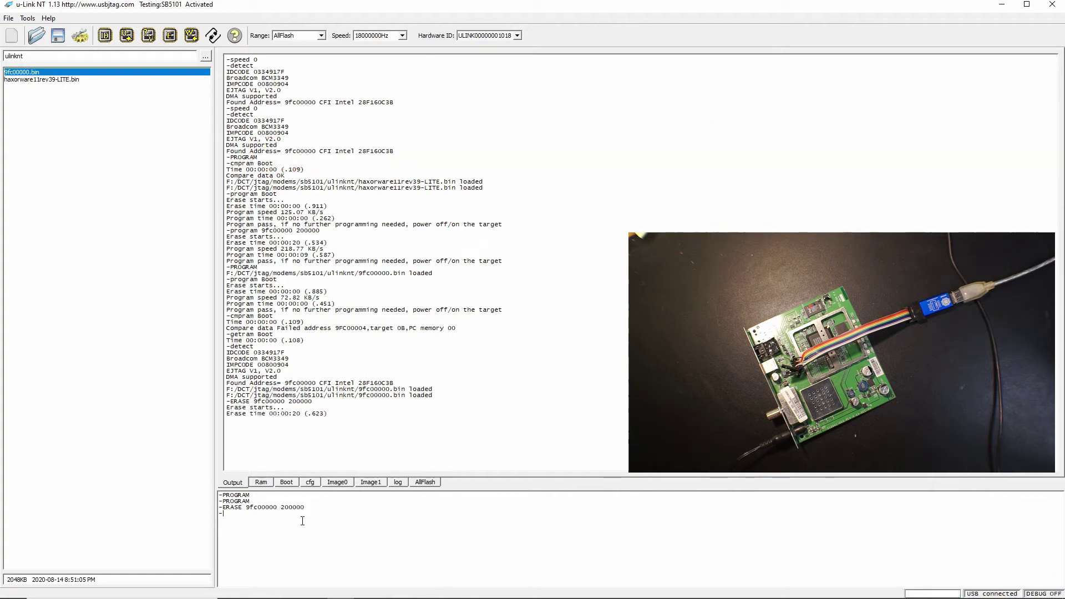
type("sprogram 9fc0")
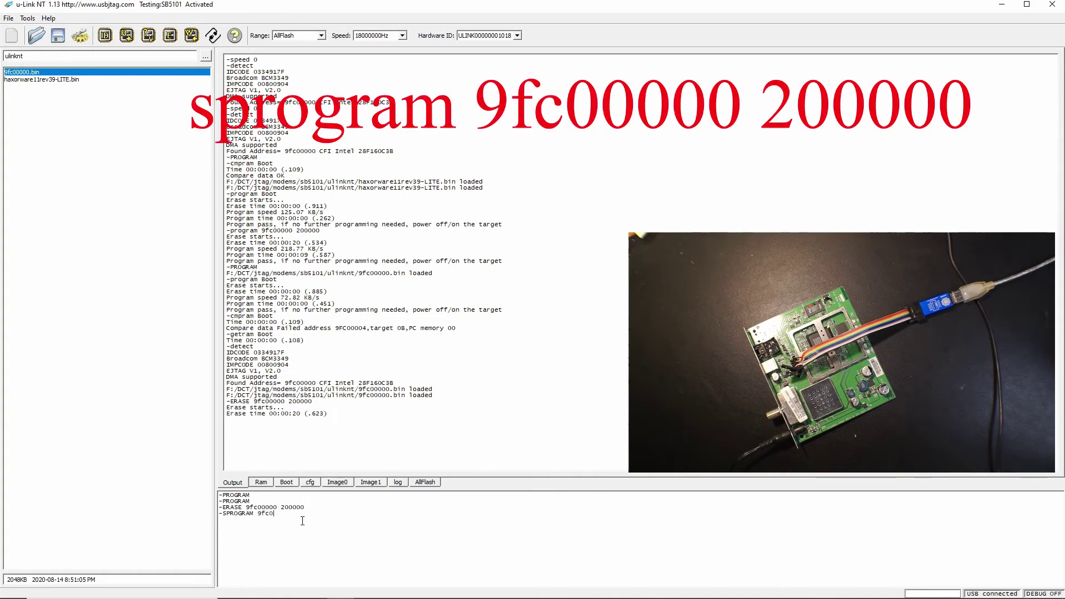
type("0000 2000")
type("00")
key("Return")
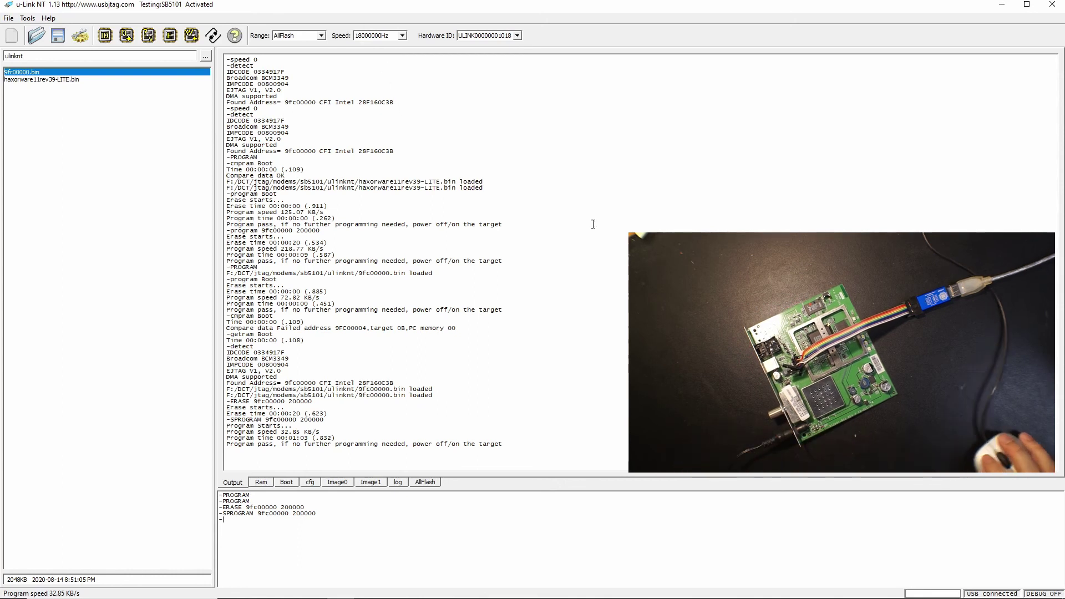
Step: Detect the target chip again and run the "program" command
left_click(105, 35)
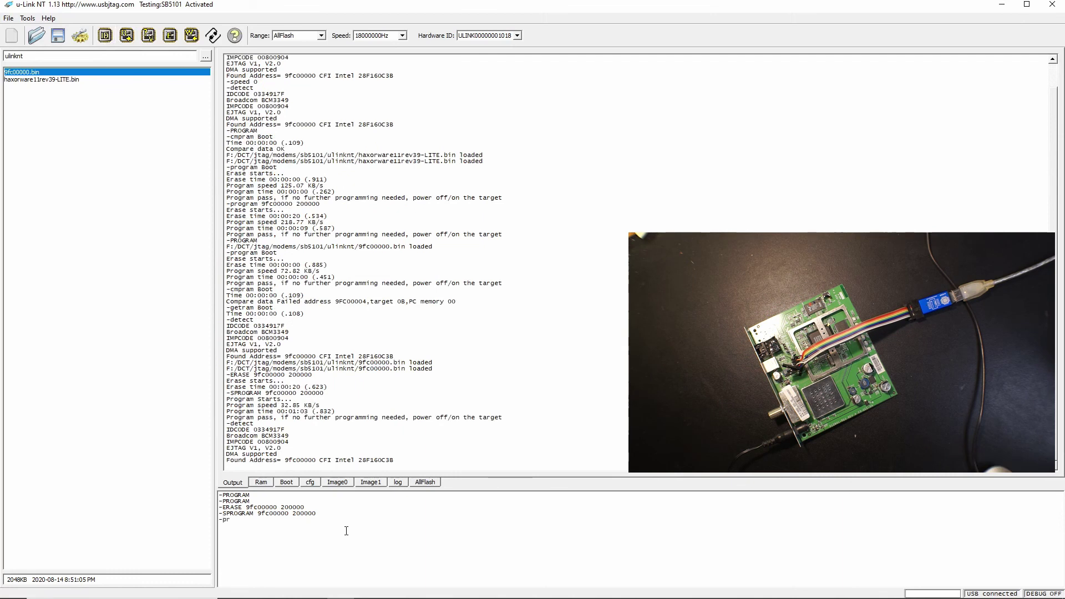
type("ogram")
key("Return")
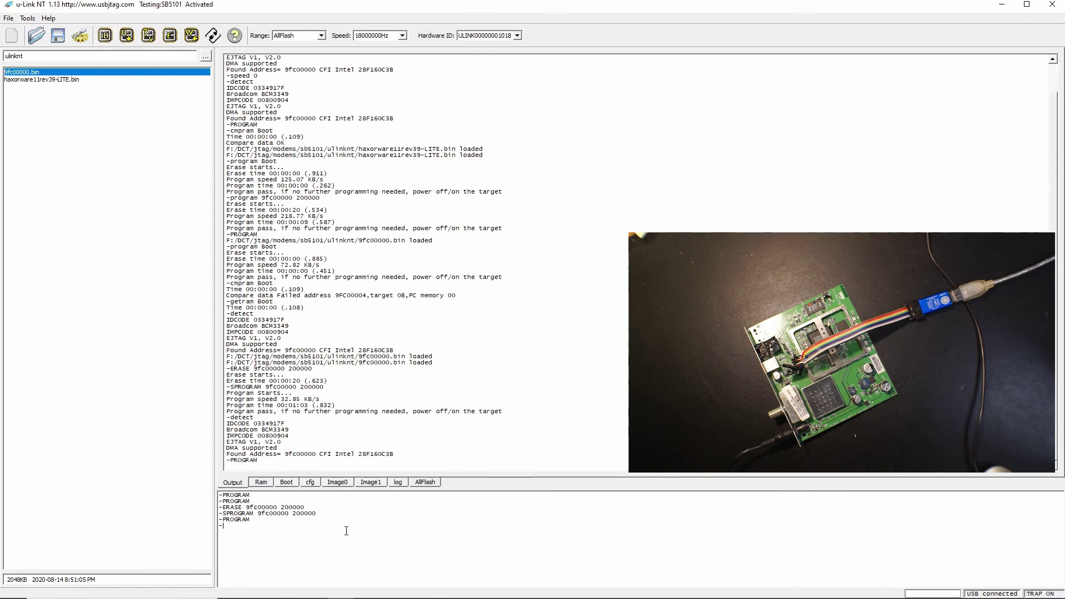